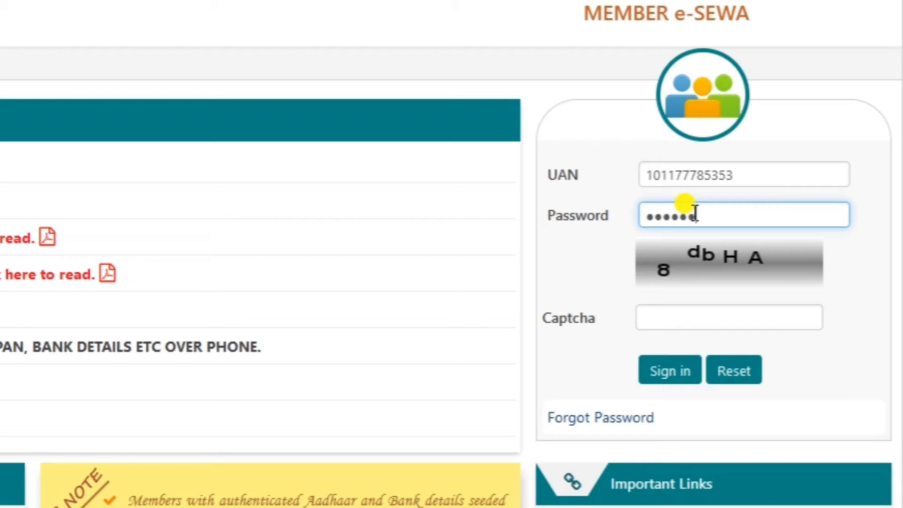
- Sign in with the account password and the captcha, then close the e-Nomination alert
text(••••)
click(664, 318)
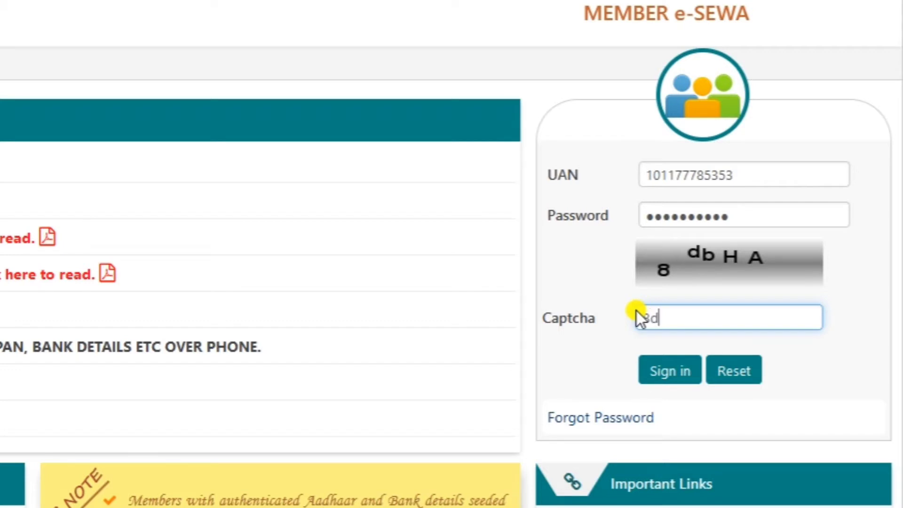
text(8dbHA)
click(672, 370)
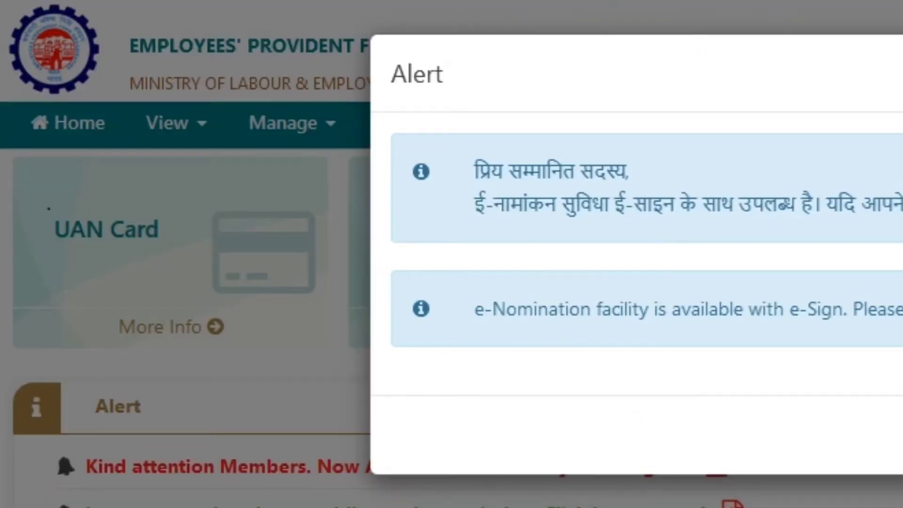
key(Escape)
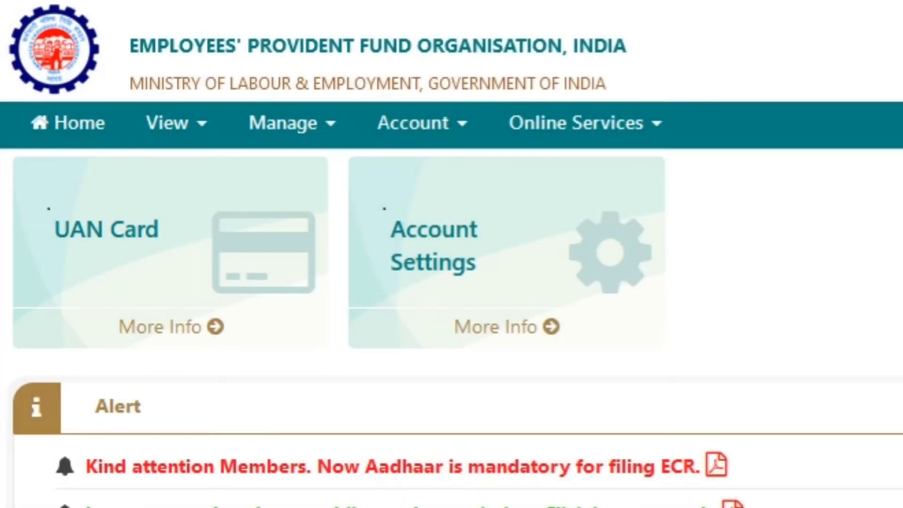
- In the CLAIM (FORM-31, 19, 10C & 10D) form, verify the bank account number, accept the undertaking and proceed
click(597, 136)
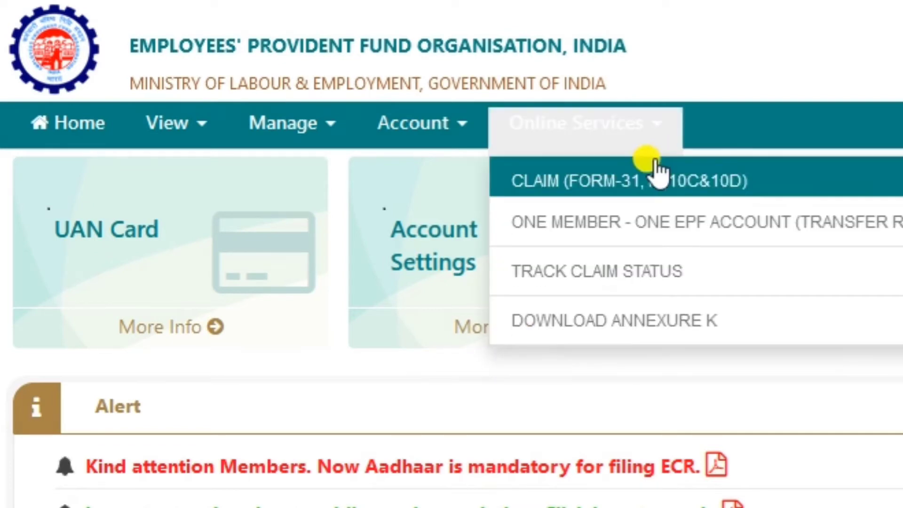
click(656, 179)
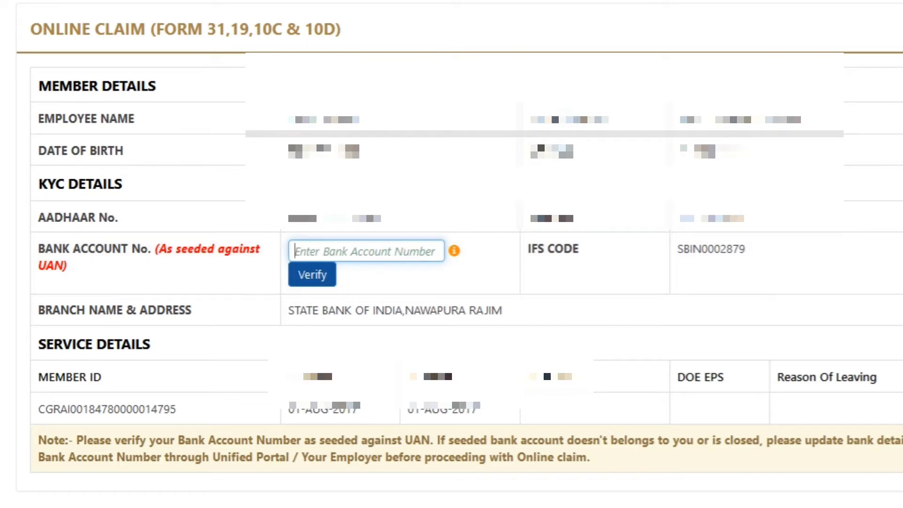
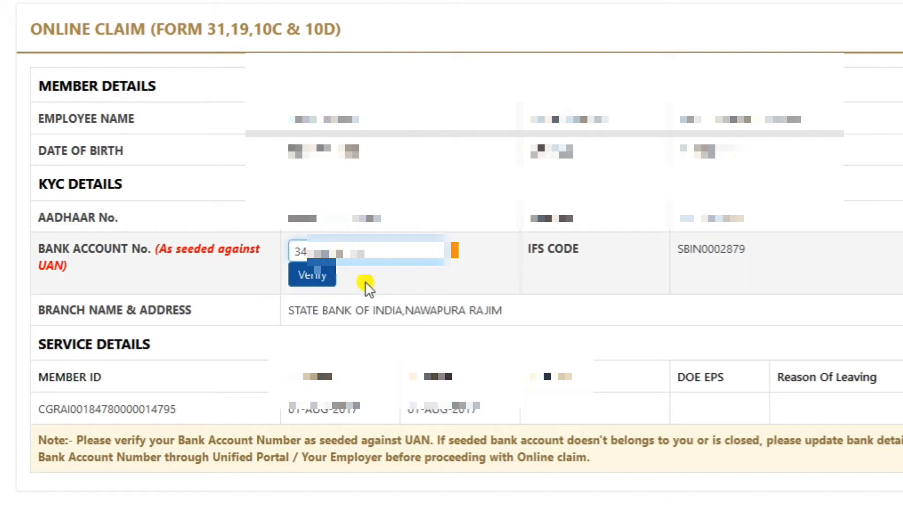
click(312, 272)
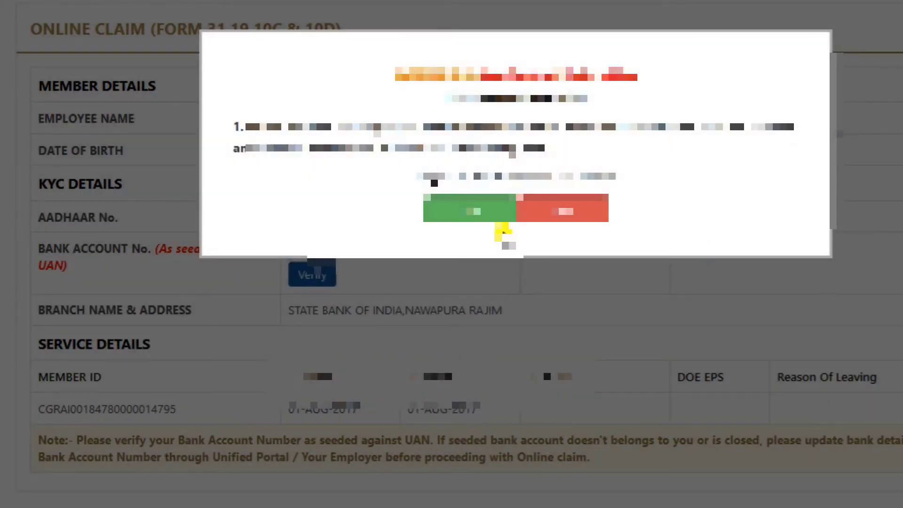
click(460, 208)
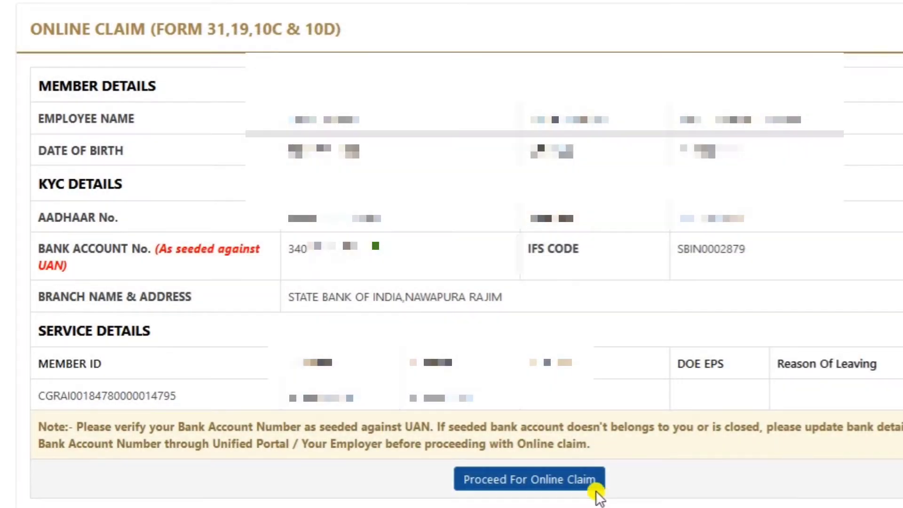
click(549, 479)
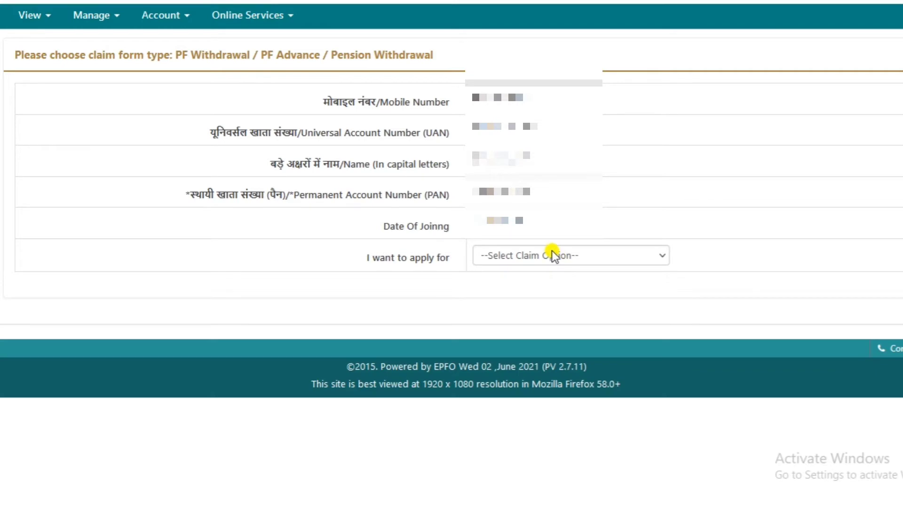
- Choose PF ADVANCE (FORM-31) for the employer's service, with purpose OUTBREAK OF PANDEMIC (COVID-19)
click(552, 254)
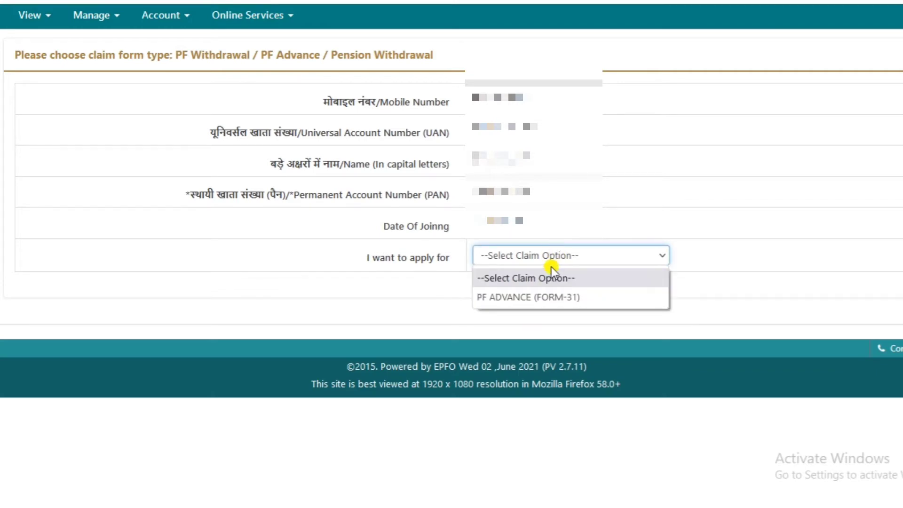
click(551, 296)
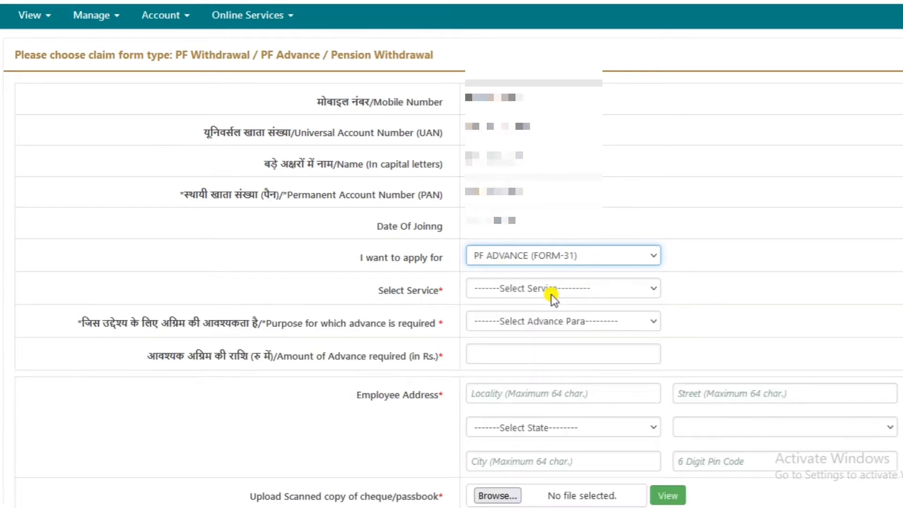
click(563, 292)
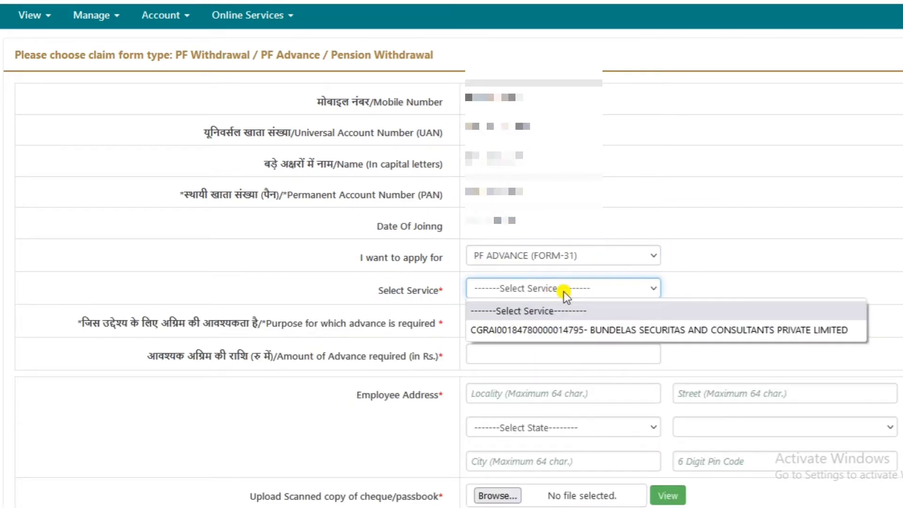
click(563, 329)
click(544, 320)
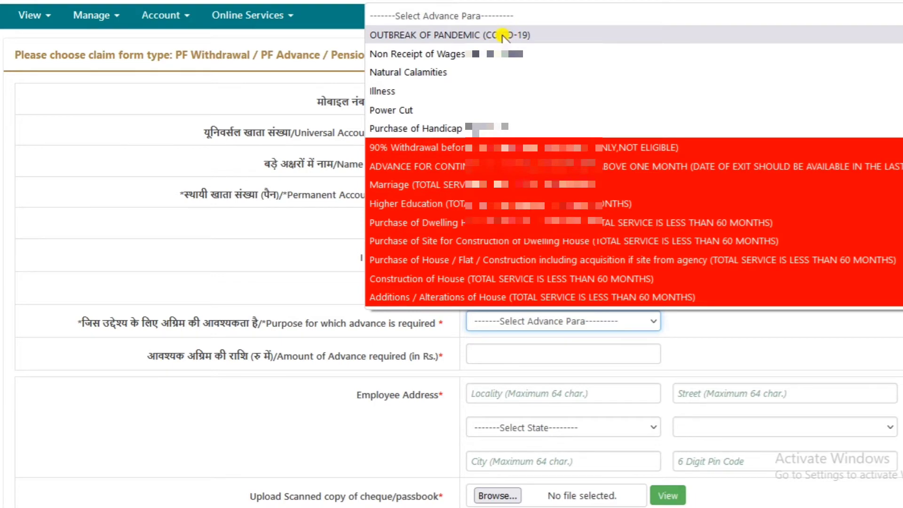
click(502, 35)
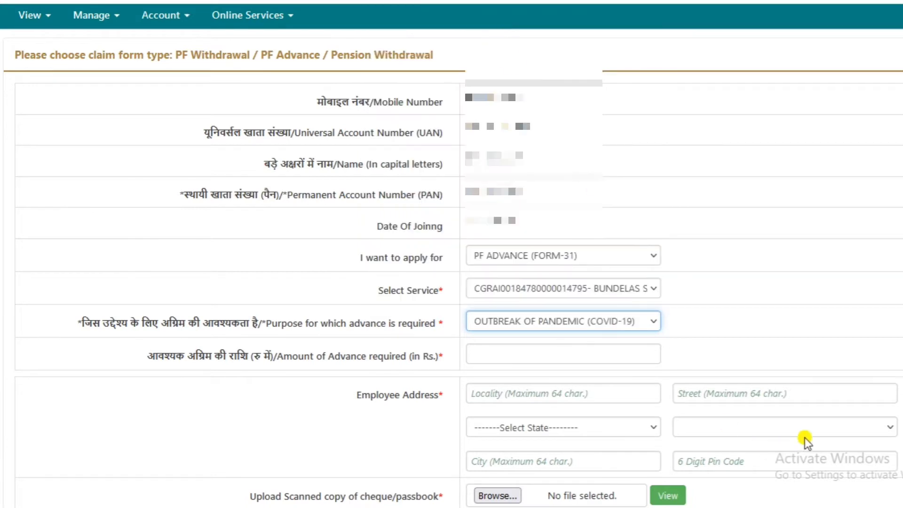
- Enter 40000 as the requested advance amount
scroll(867, 338, down, 1)
click(580, 304)
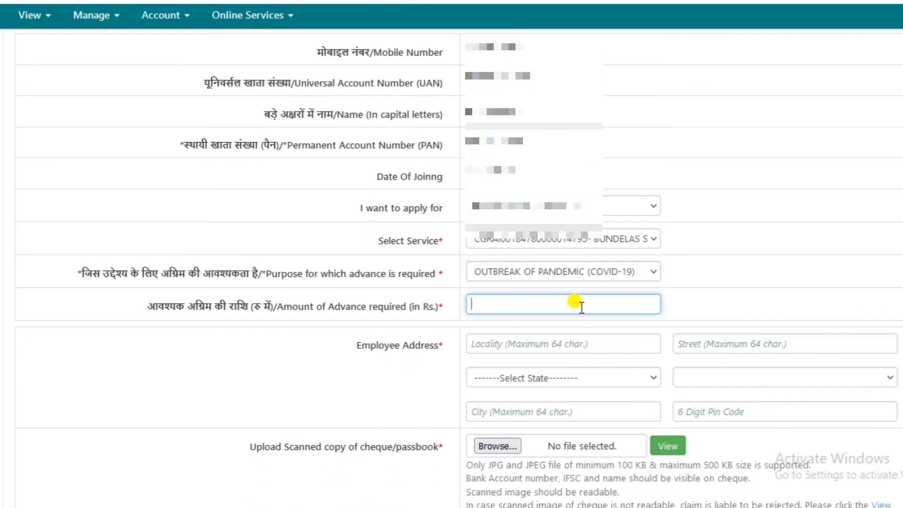
text(3000)
key(BackSpace)
key(BackSpace)
key(BackSpace)
key(BackSpace)
text(40000)
scroll(538, 264, down, 2)
click(529, 242)
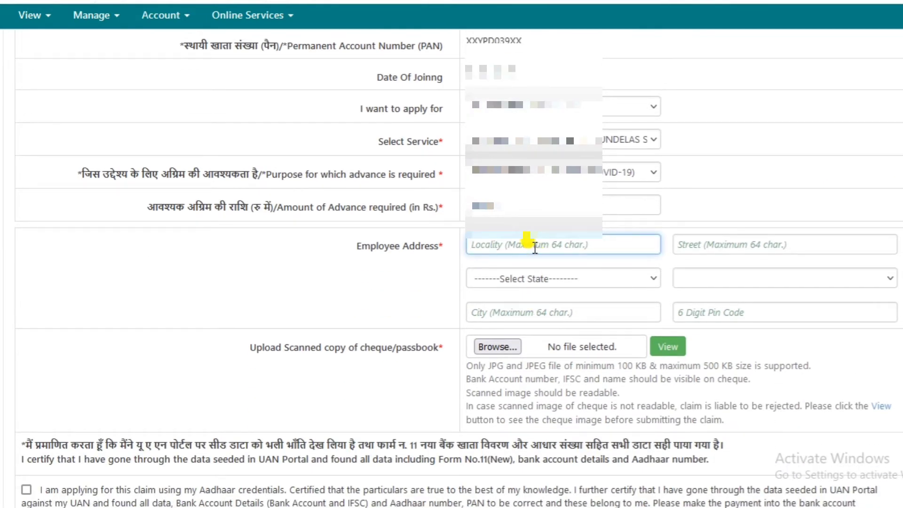
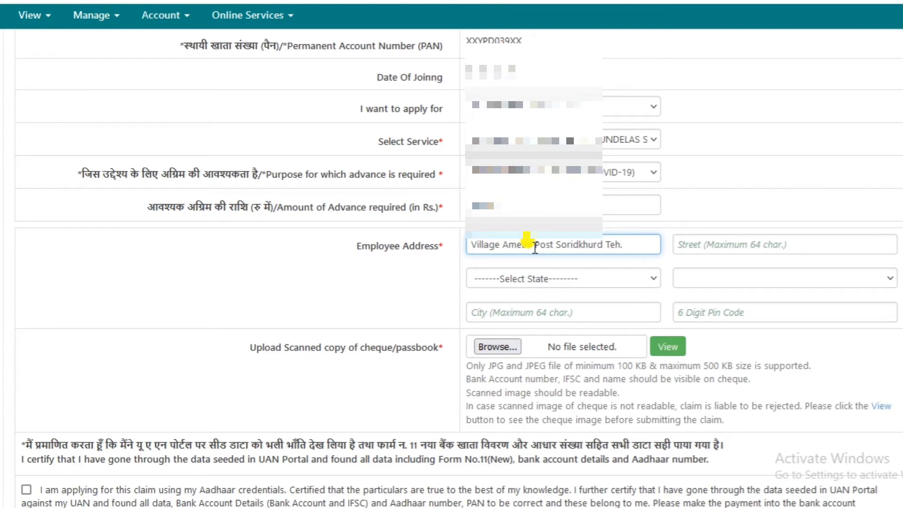
- Enter the employee's locality and choose their state and district from the dropdowns
click(540, 278)
click(537, 101)
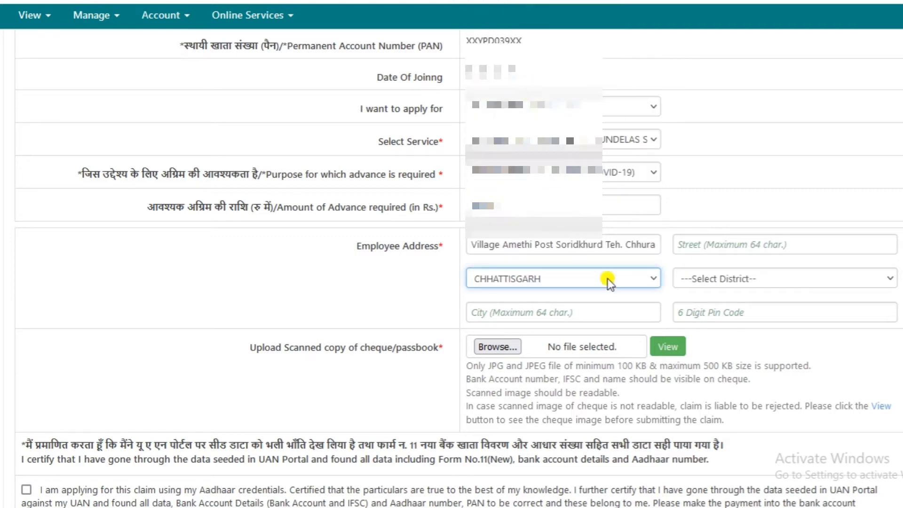
click(742, 280)
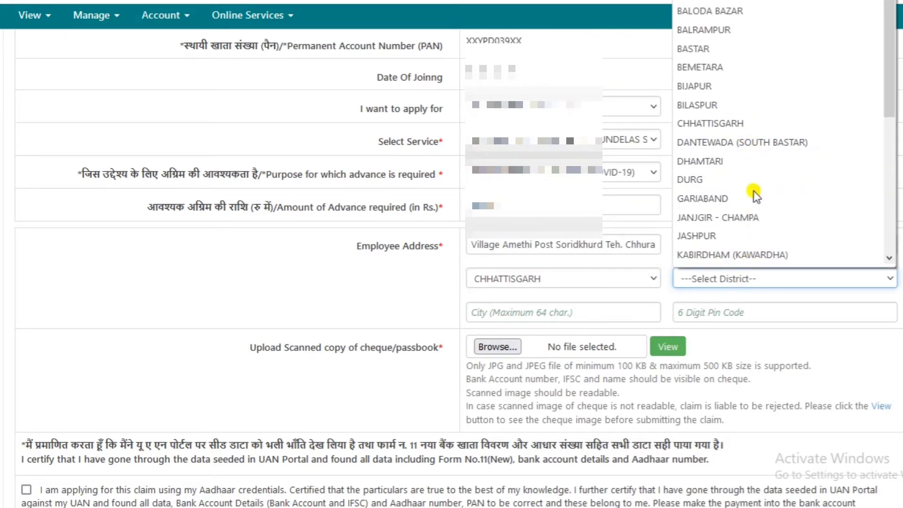
scroll(777, 162, down, 3)
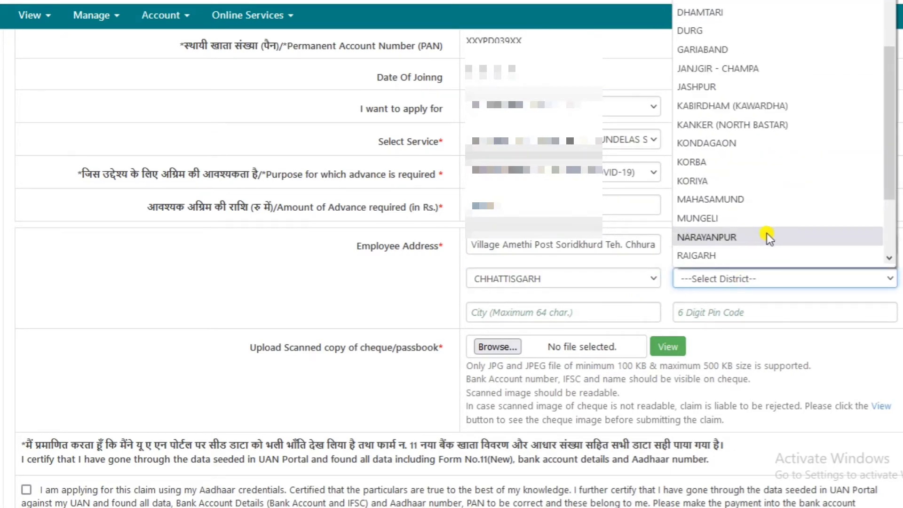
click(740, 49)
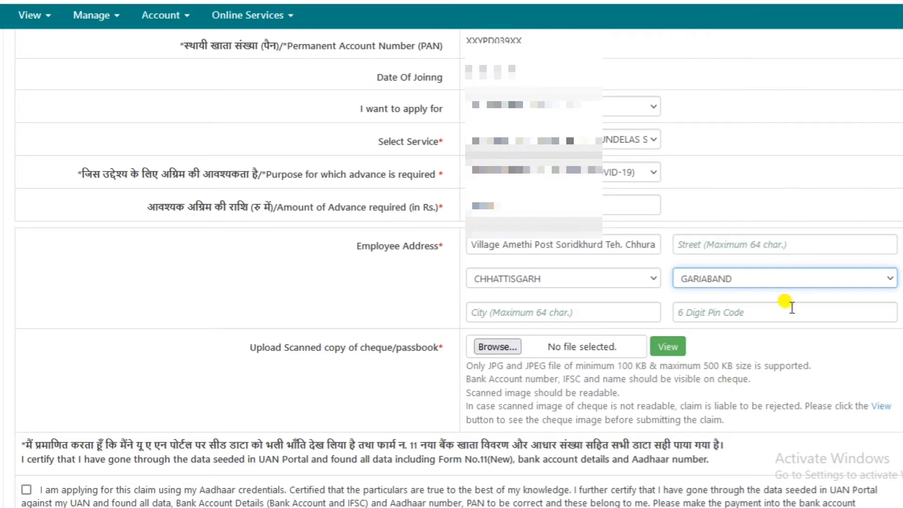
- Enter the employee's city and 6-digit PIN code
click(576, 307)
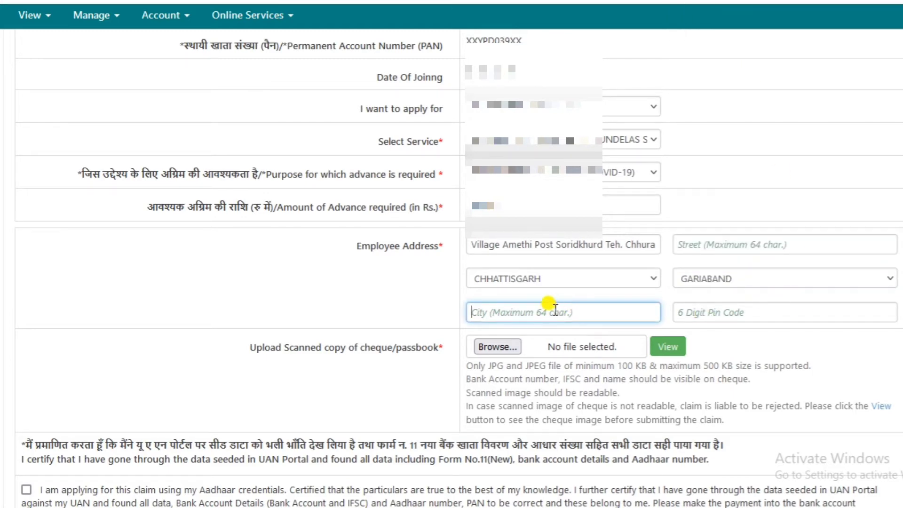
text(Chhura)
click(736, 307)
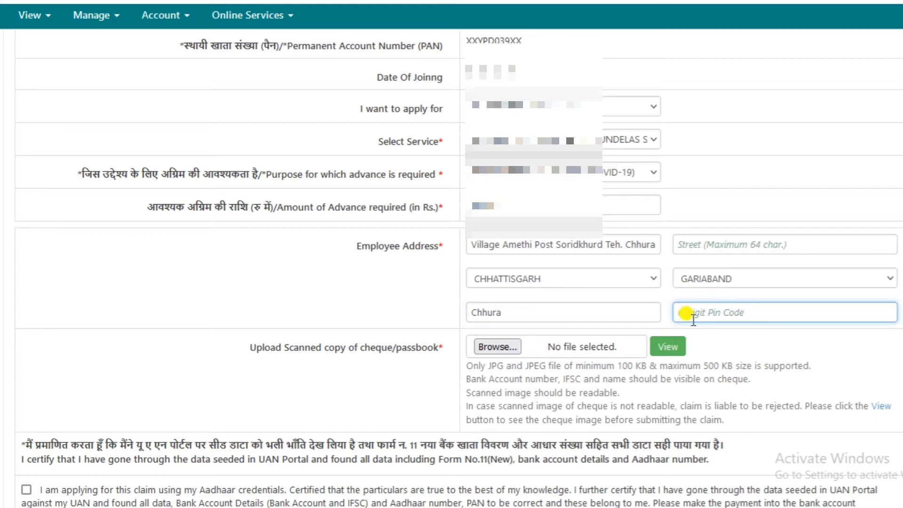
text(49)
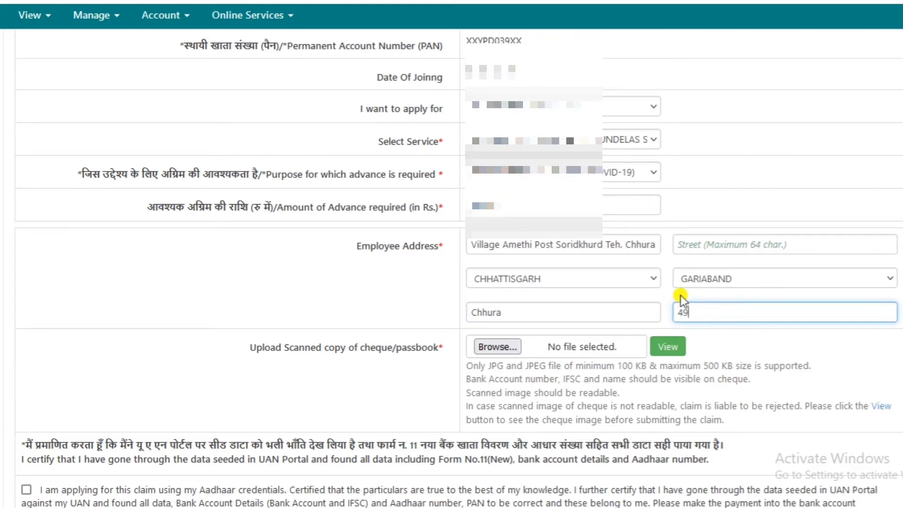
text(3992)
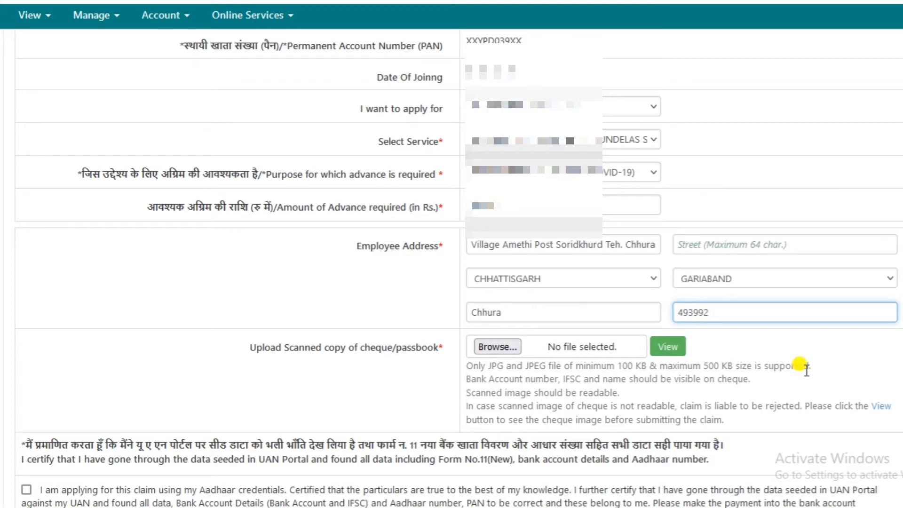
- Complete the PIN code and attach the scanned cheque image danesh.jpg
click(761, 335)
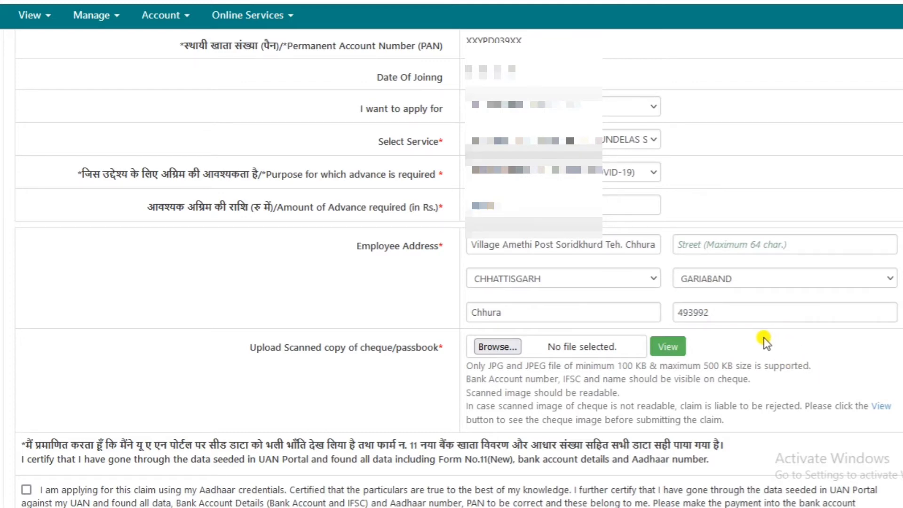
click(511, 350)
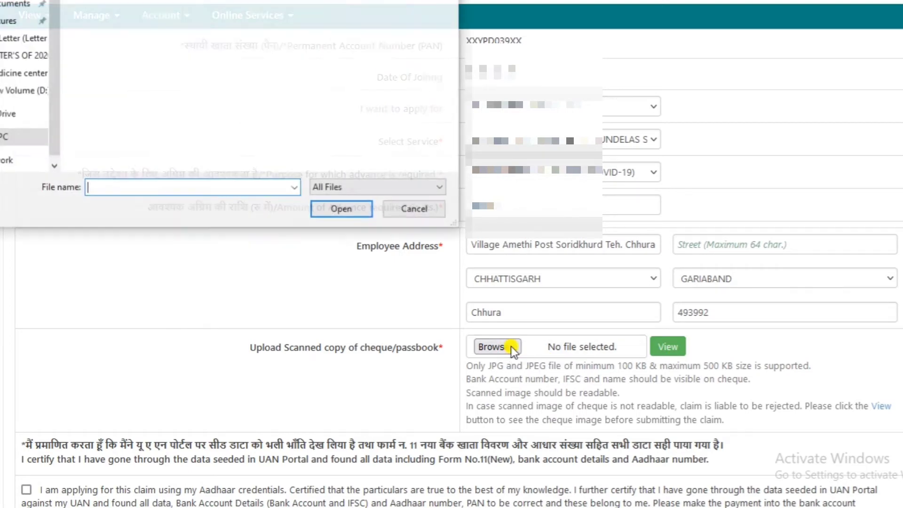
scroll(334, 102, down, 5)
scroll(334, 101, down, 6)
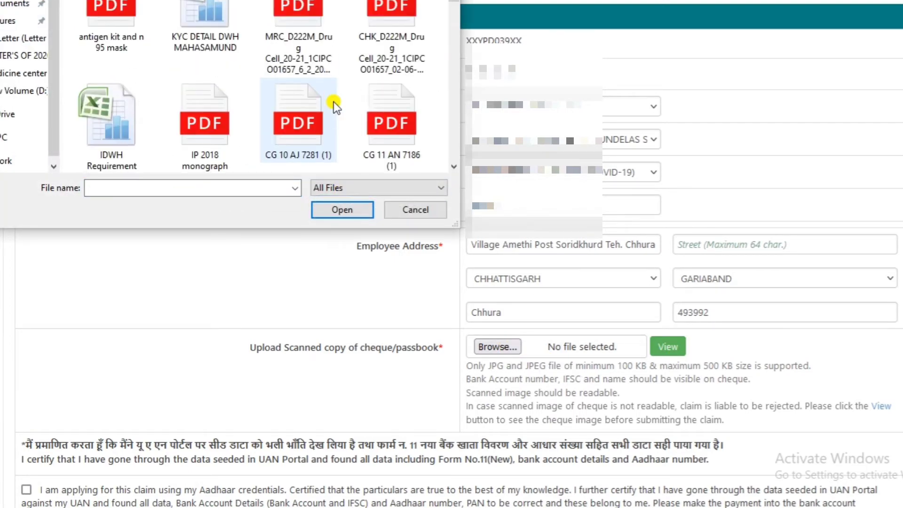
click(301, 92)
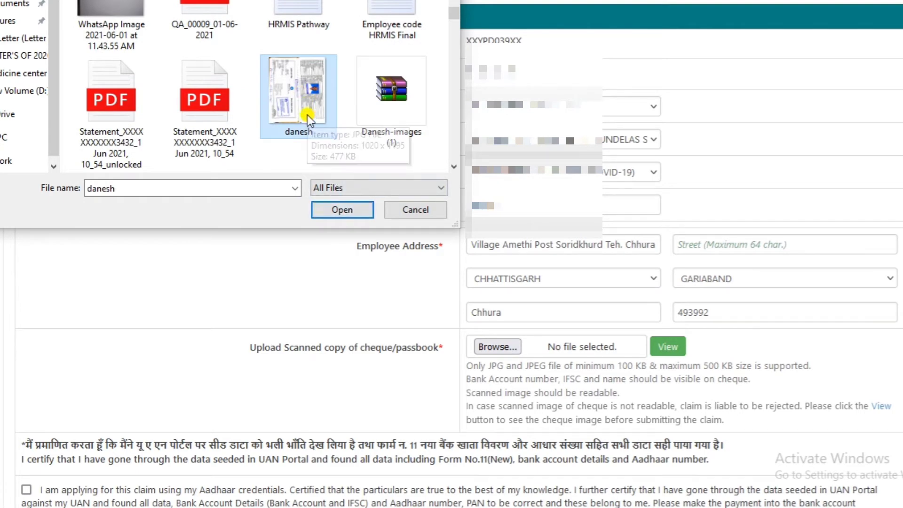
click(337, 208)
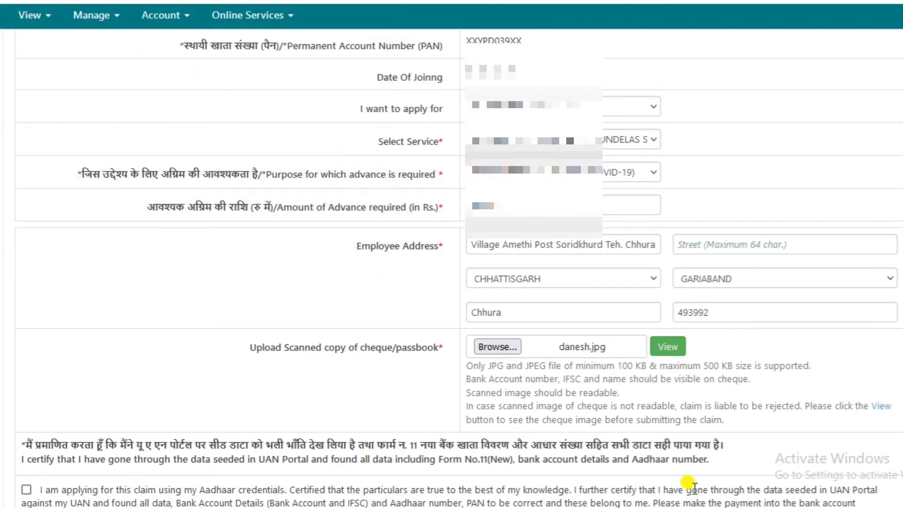
- Tick the Aadhaar consent declaration and request the Aadhaar OTP, retrying after the reload
scroll(749, 381, down, 3)
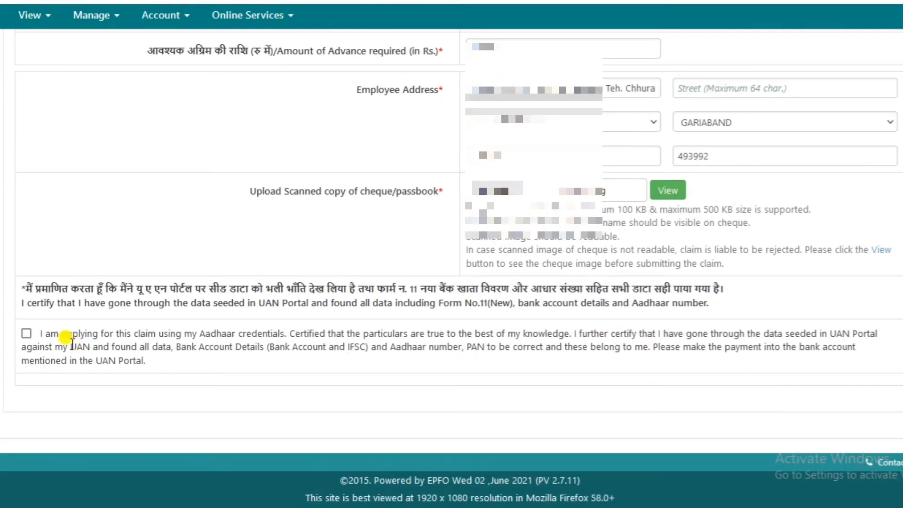
click(27, 335)
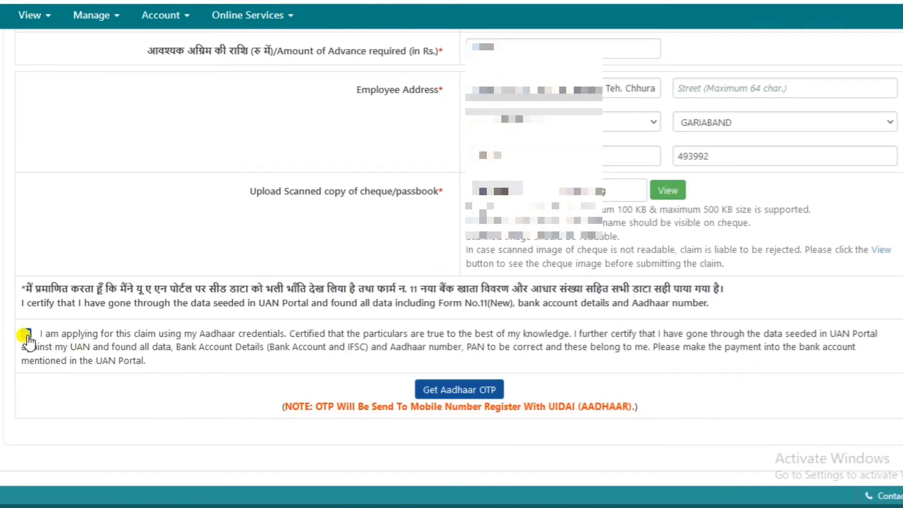
click(440, 392)
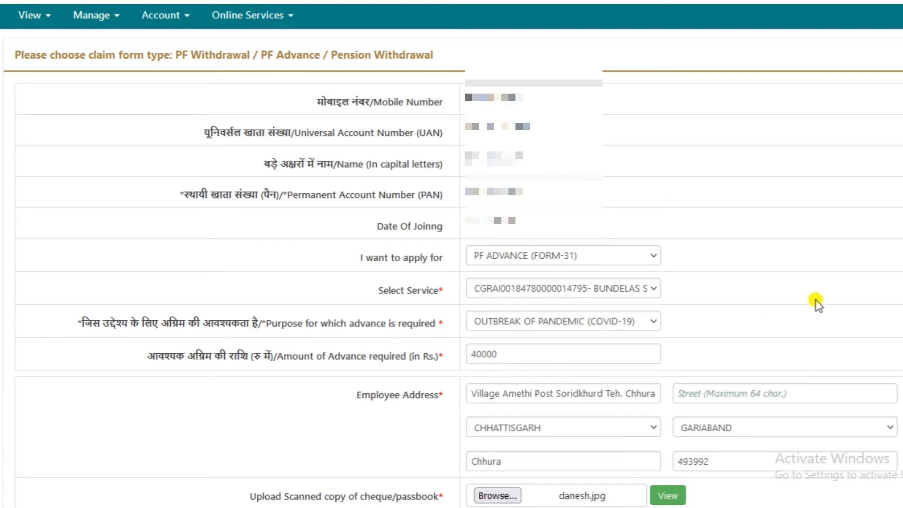
scroll(798, 312, down, 3)
scroll(842, 422, down, 3)
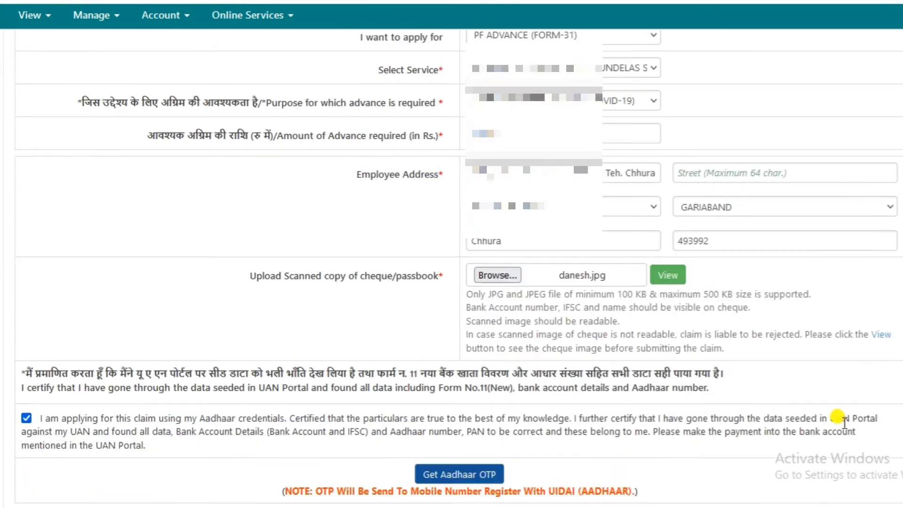
click(457, 399)
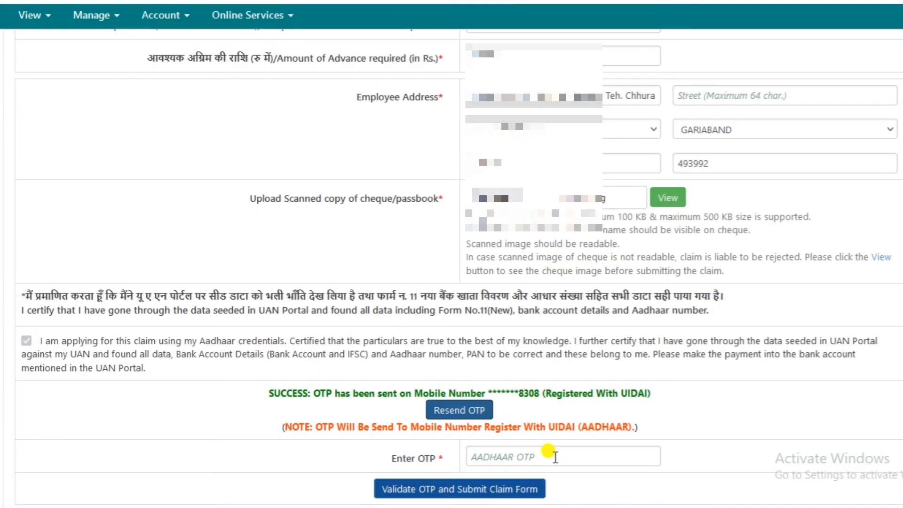
- Enter the Aadhaar OTP received by SMS and submit the claim form
click(553, 455)
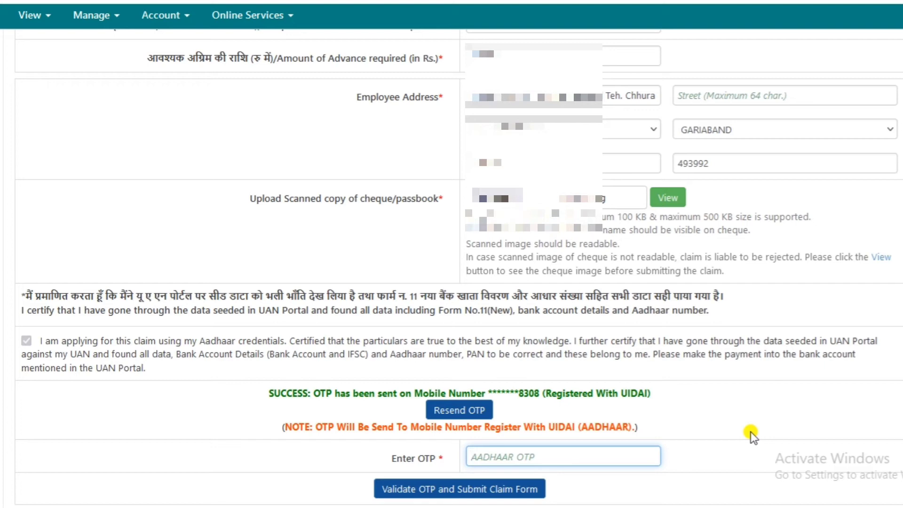
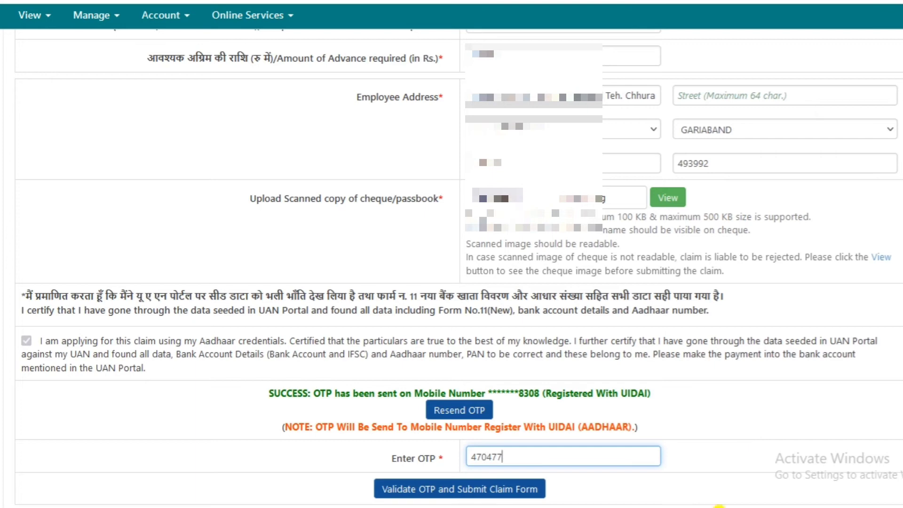
click(476, 491)
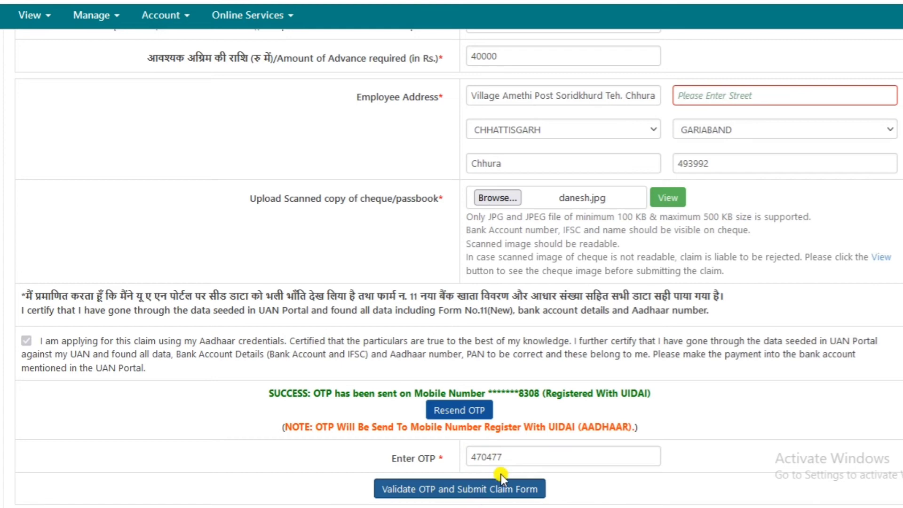
- Fill in the missing street and replace the city with the corrected city name
click(737, 94)
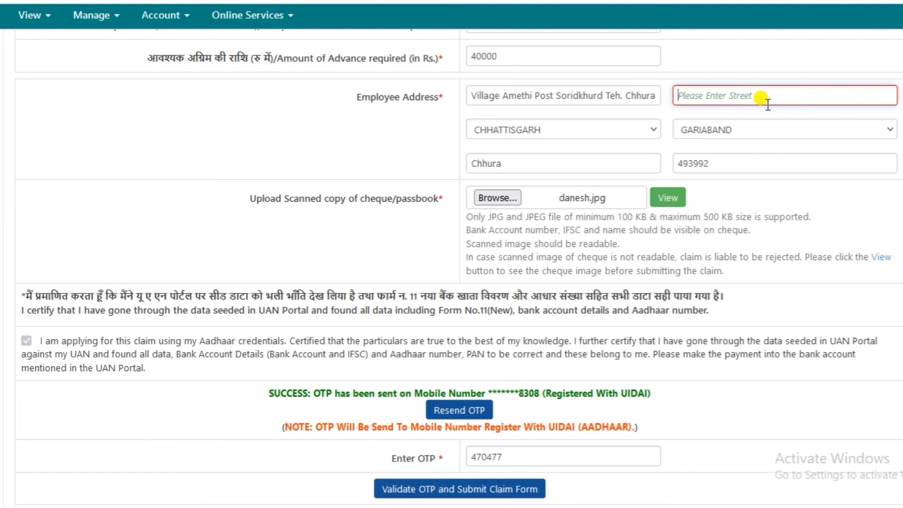
text(Chhura)
double_click(595, 162)
text(ga)
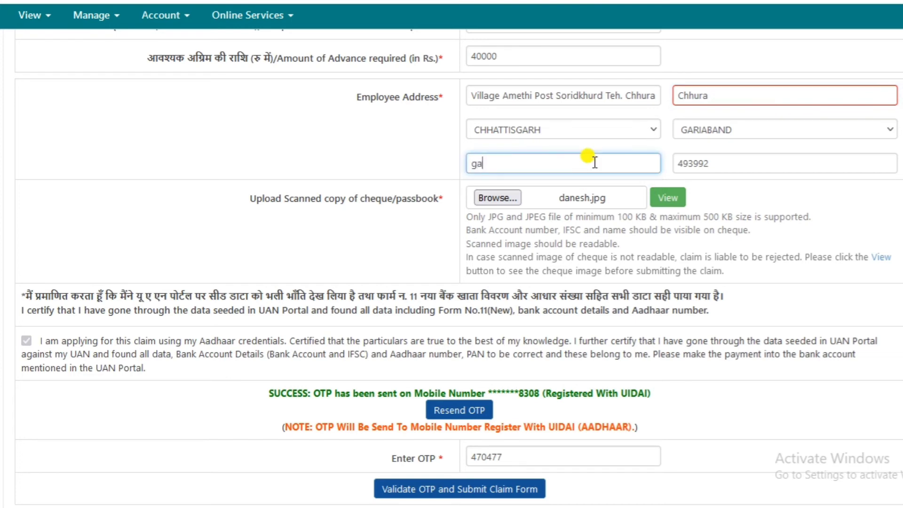
key(BackSpace)
key(BackSpace)
text(Gariyaband)
click(353, 151)
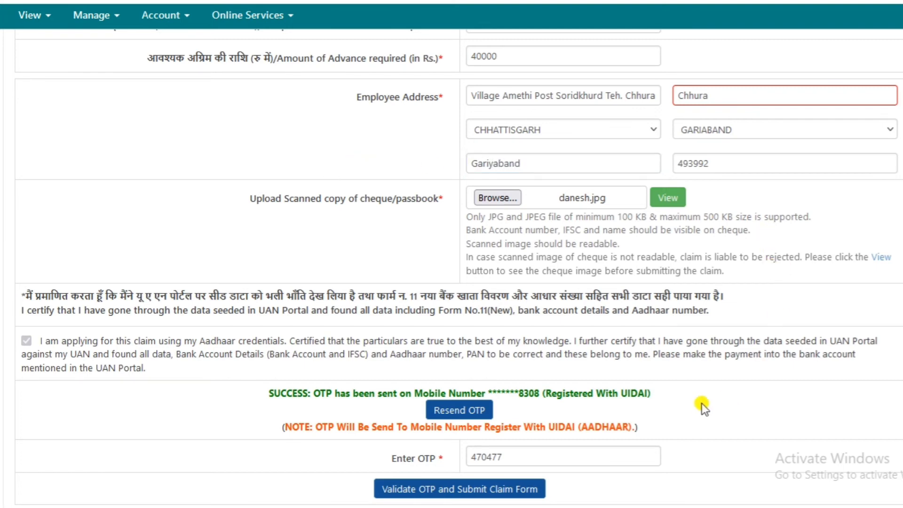
- Submit the PF Advance claim, then open and print its acknowledgment PDF
click(482, 487)
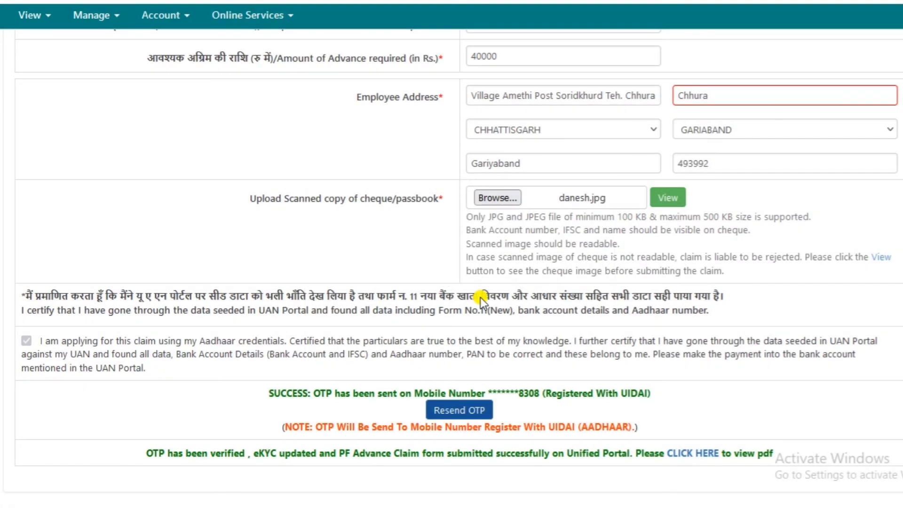
click(697, 454)
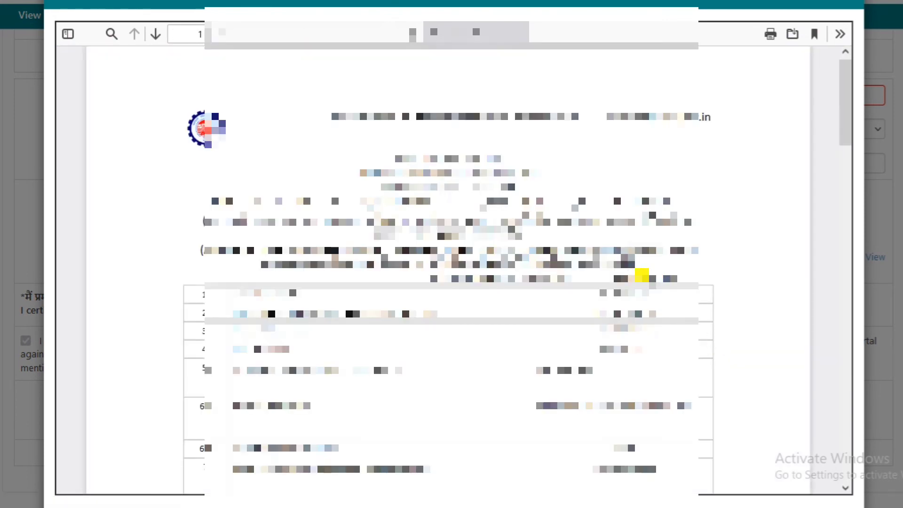
scroll(642, 275, down, 15)
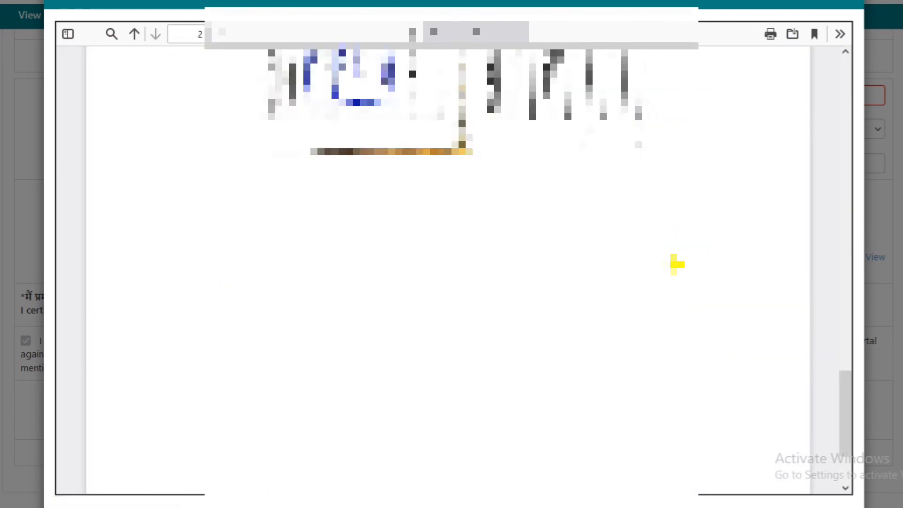
scroll(684, 261, down, 3)
scroll(684, 261, up, 15)
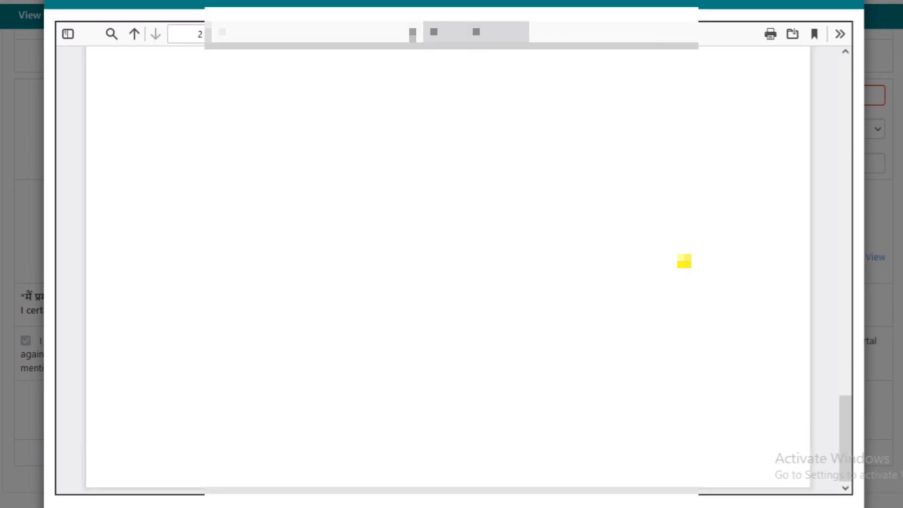
scroll(642, 253, up, 5)
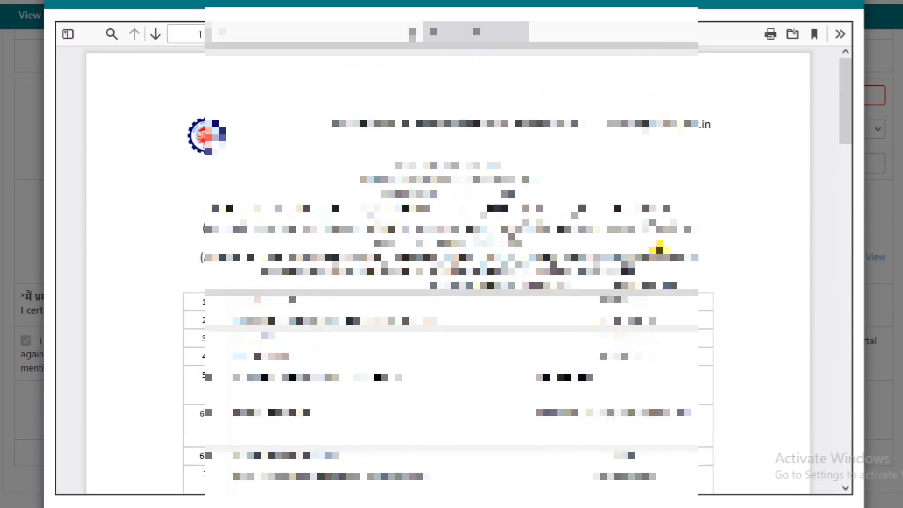
click(771, 35)
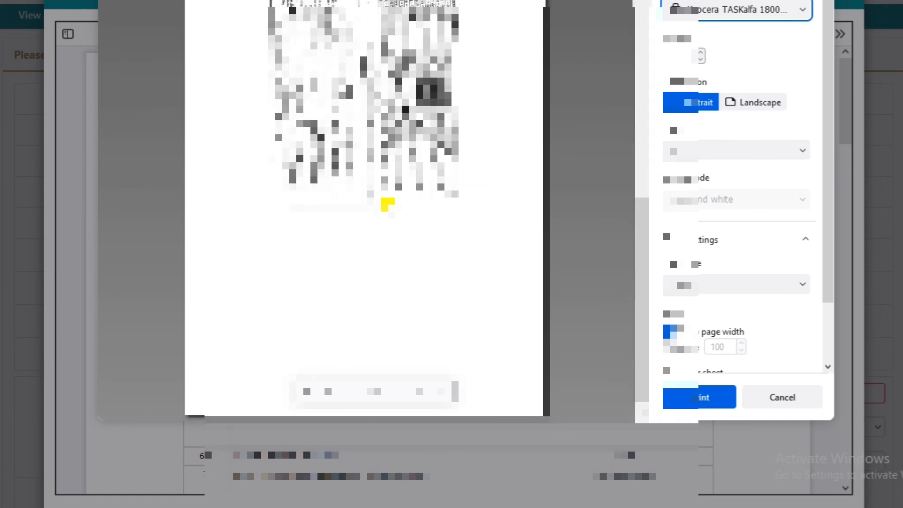
click(717, 395)
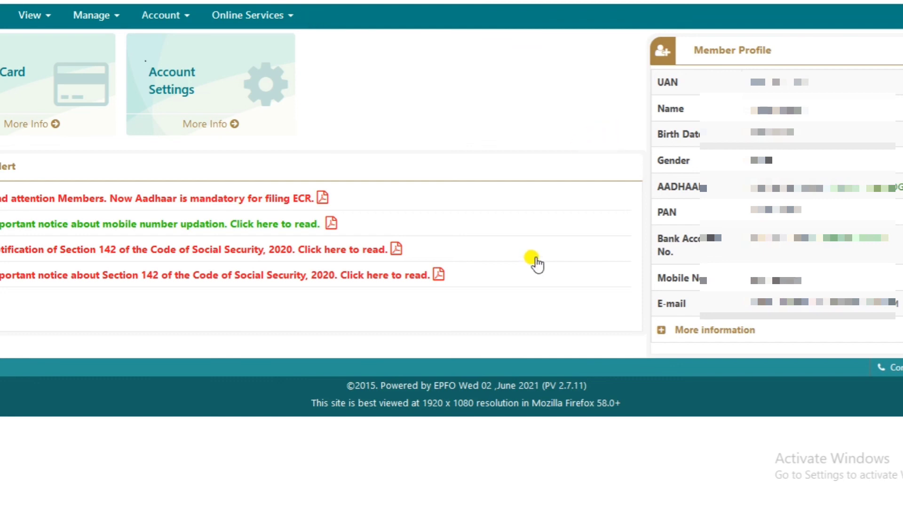
- Go to TRACK CLAIM STATUS under Online Services and review the listed online claim
click(242, 17)
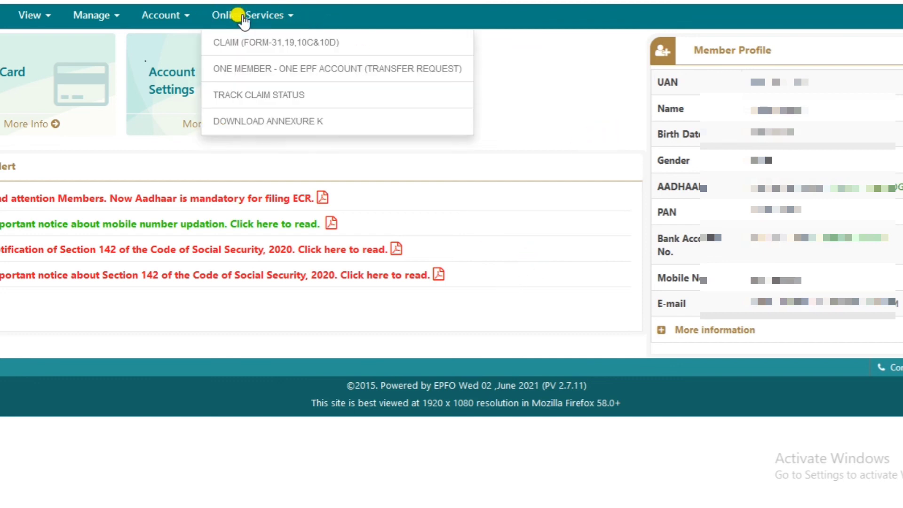
click(280, 106)
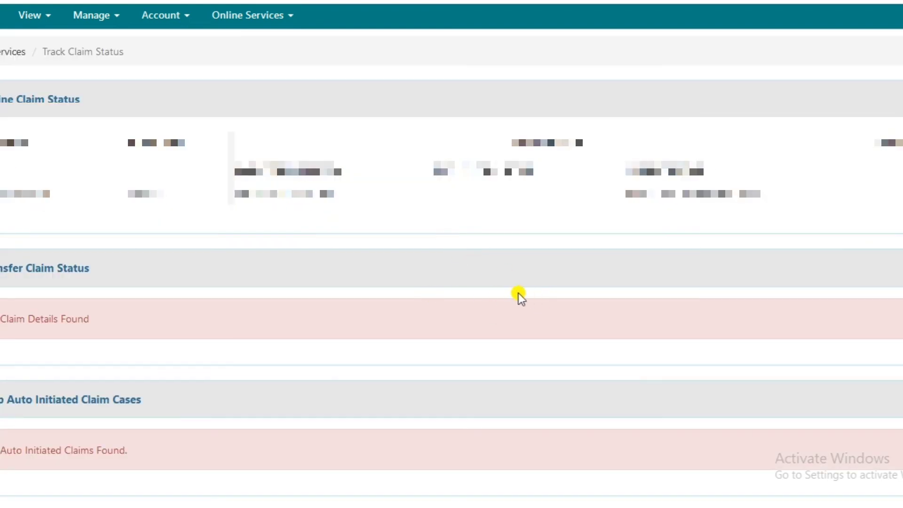
scroll(628, 277, down, 2)
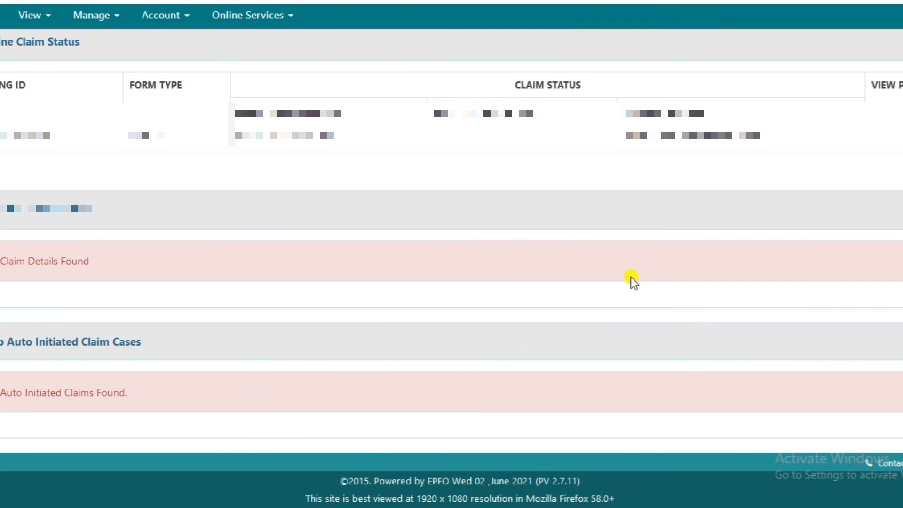